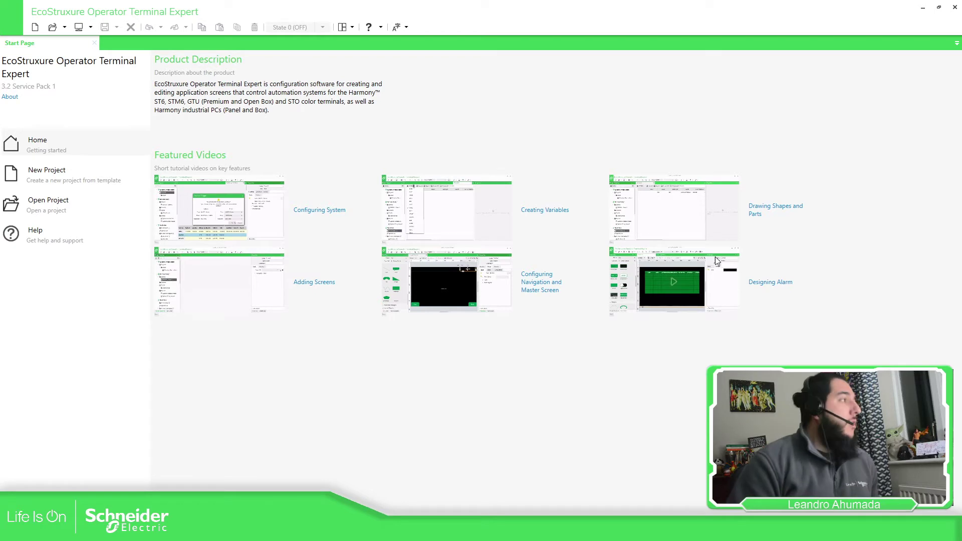
# Step: Create a new project with the default Target01 and Screen1
pyautogui.click(34, 27)
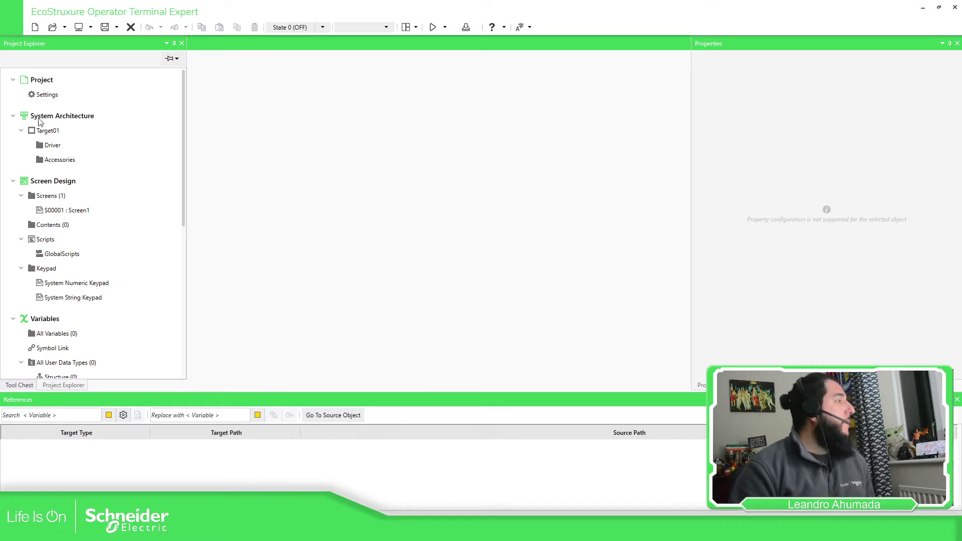
# Step: Show Target01's function properties in System Architecture: HMIST6500, 1024 x 600, Landscape
pyautogui.doubleClick(53, 130)
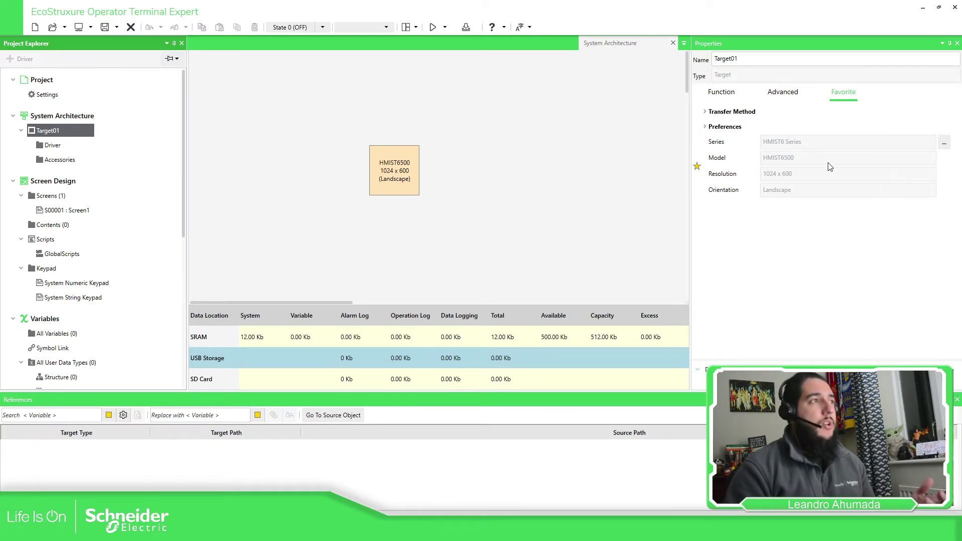
pyautogui.click(723, 95)
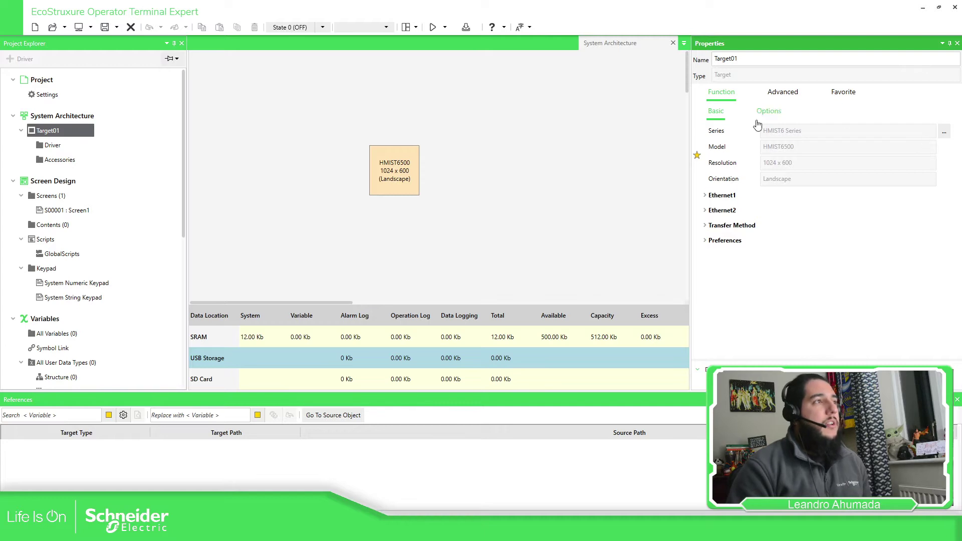
# Step: In the Change Target dialog, browse the HMISTO Series models, leaving HMISTO705 selected
pyautogui.click(943, 134)
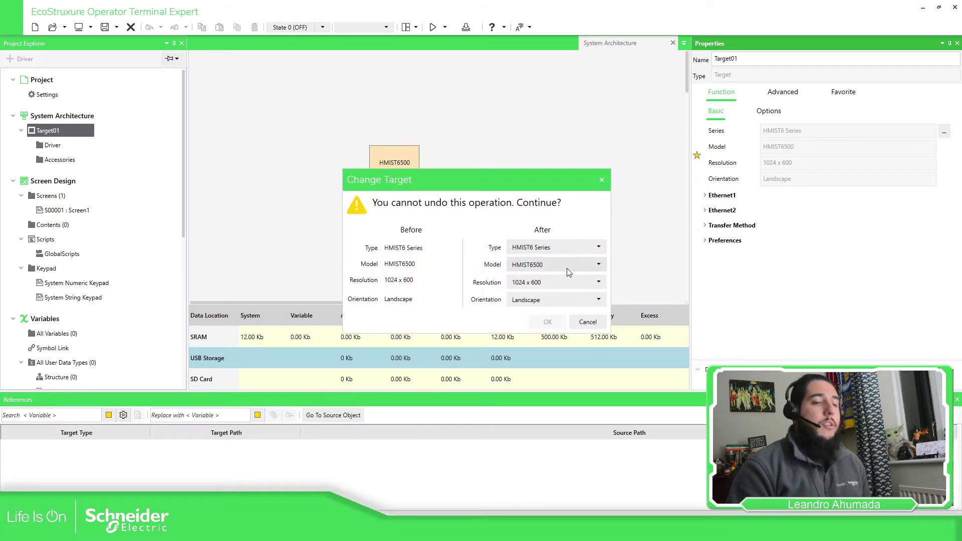
pyautogui.click(602, 245)
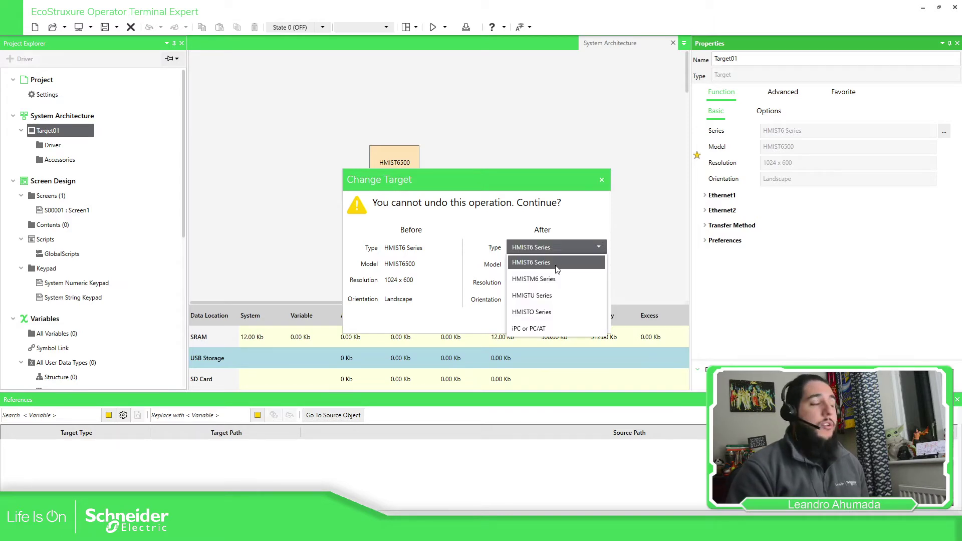
pyautogui.click(538, 312)
pyautogui.click(580, 285)
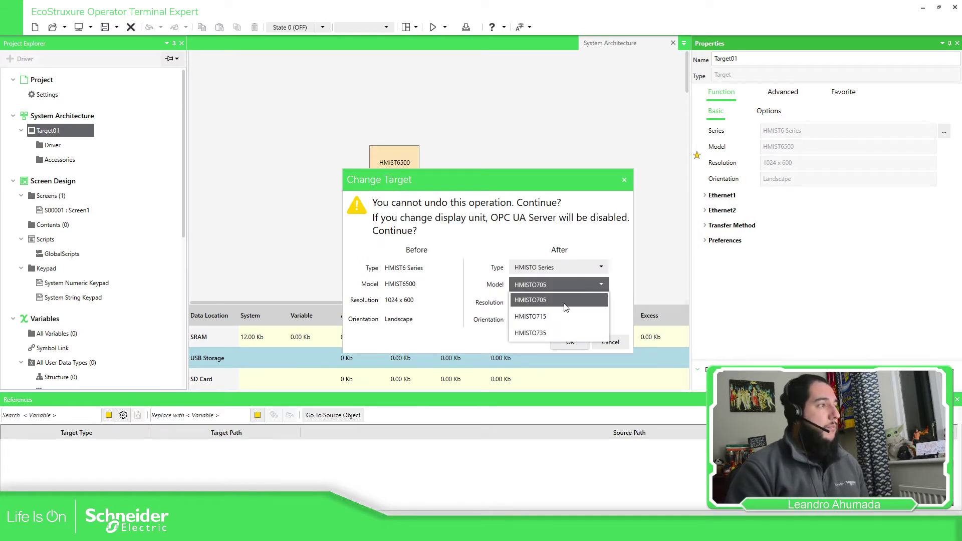
pyautogui.click(564, 303)
# Step: Switch the type to HMIGTU Series and review its models, keeping HMIDT542+HMIG3U
pyautogui.click(575, 266)
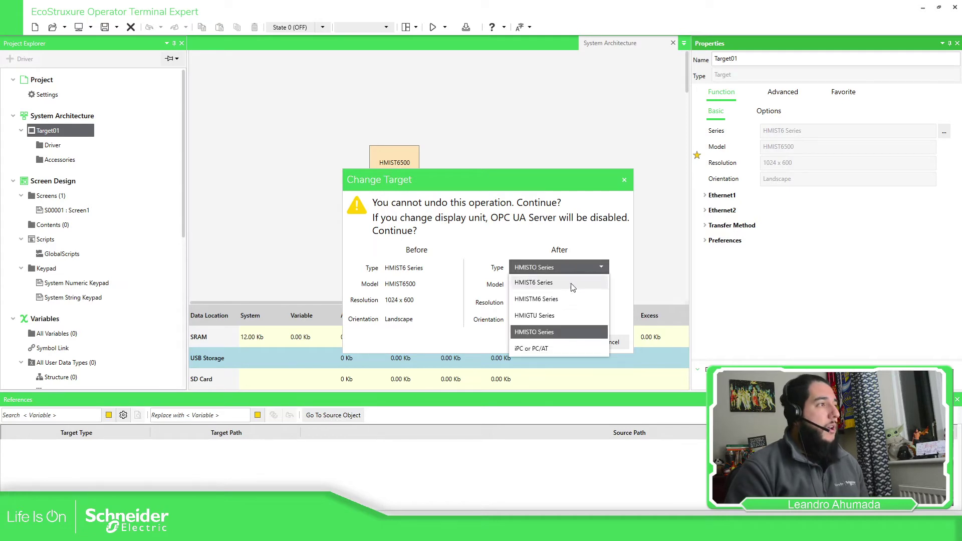
pyautogui.click(548, 316)
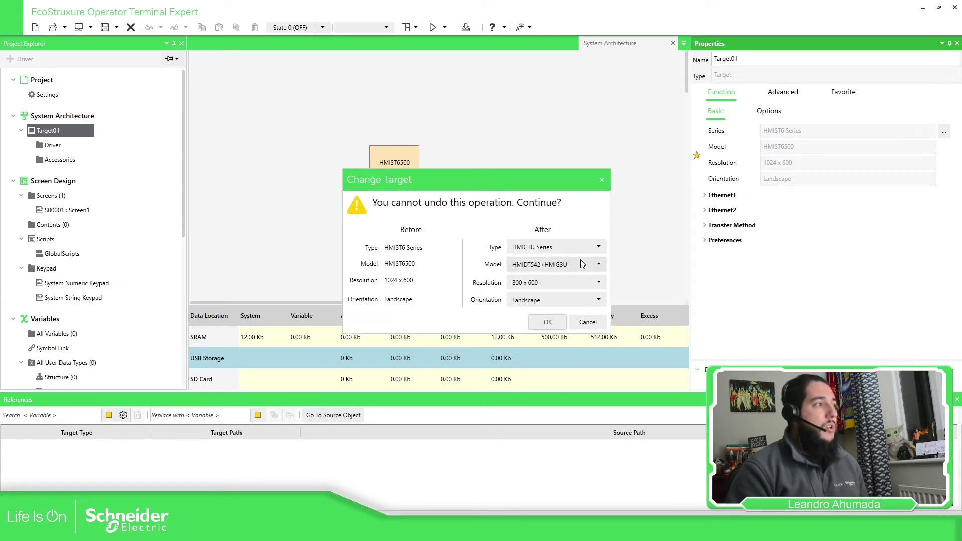
pyautogui.click(594, 268)
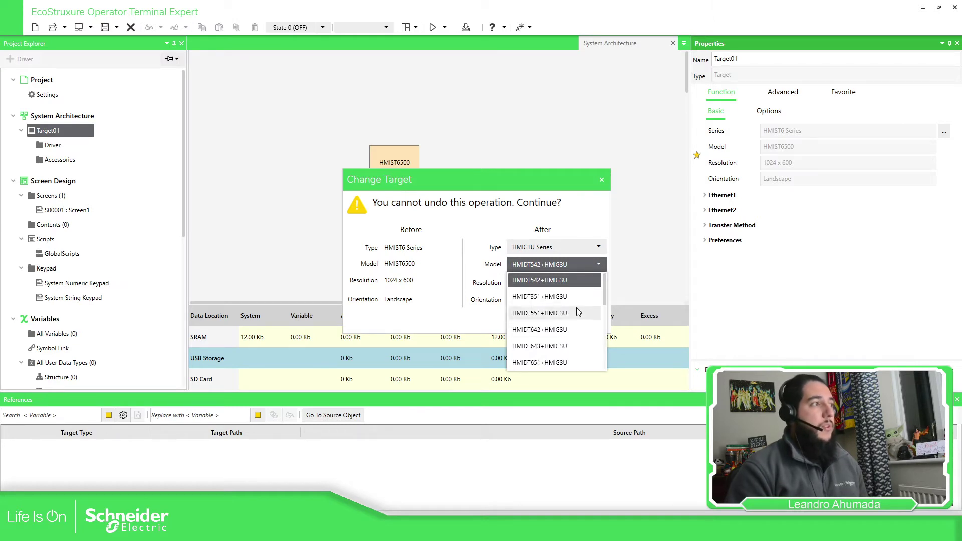
pyautogui.scroll(-5, 566, 289)
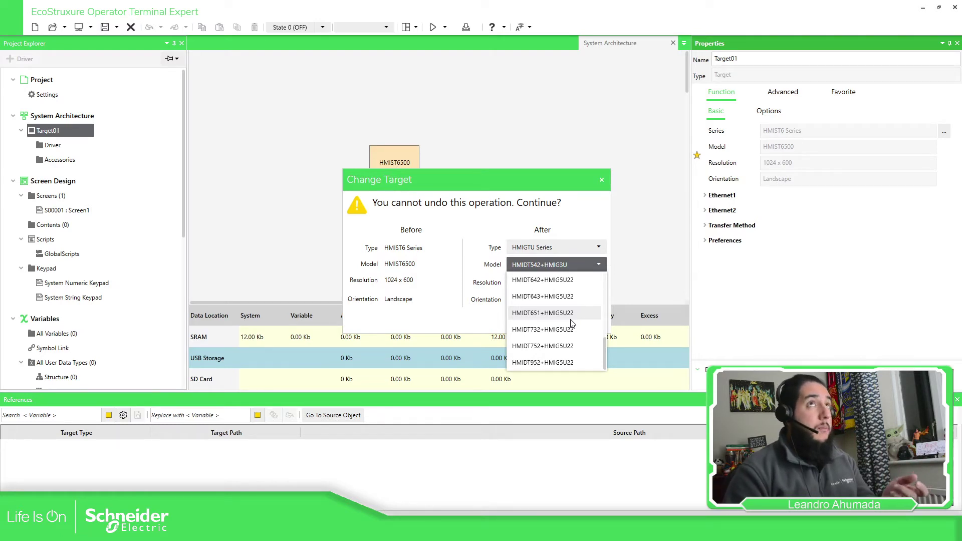
pyautogui.scroll(5, 573, 301)
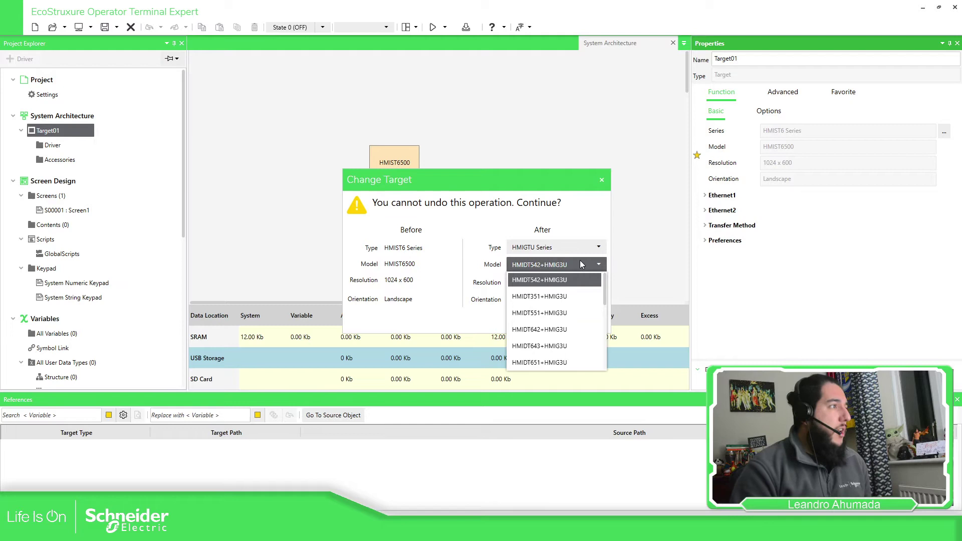
pyautogui.click(581, 264)
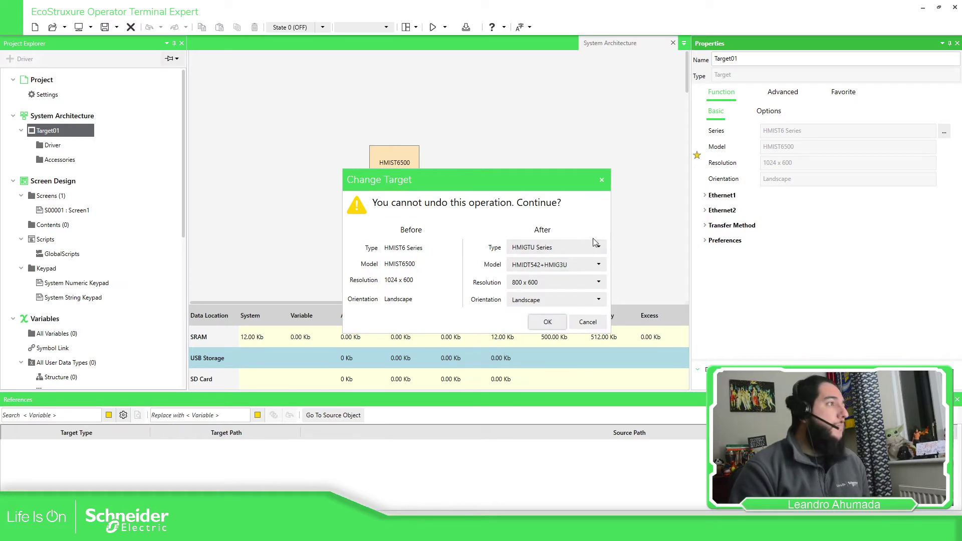
# Step: Change Target01 to an HMIST6 Series HMIST6400 at 800 x 480, Portrait, and confirm
pyautogui.click(576, 243)
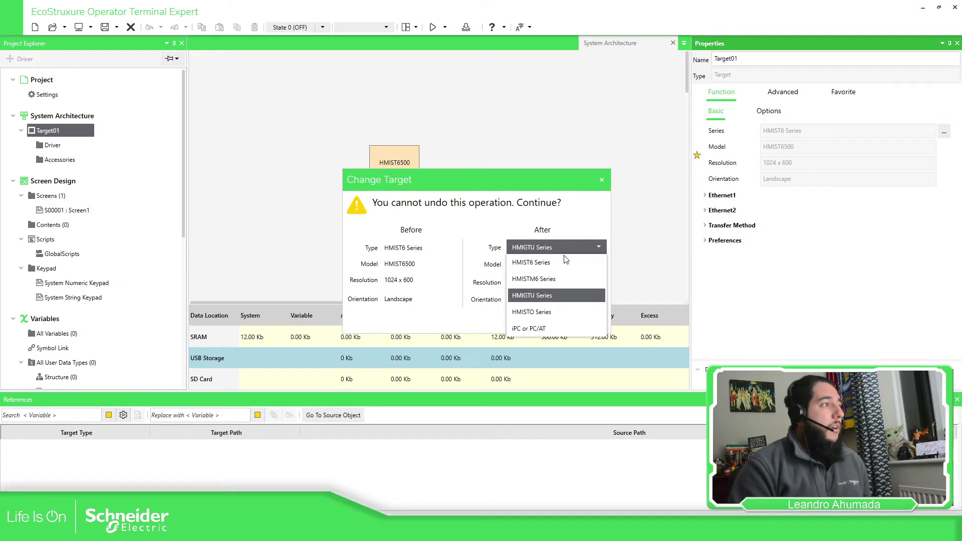
pyautogui.click(551, 262)
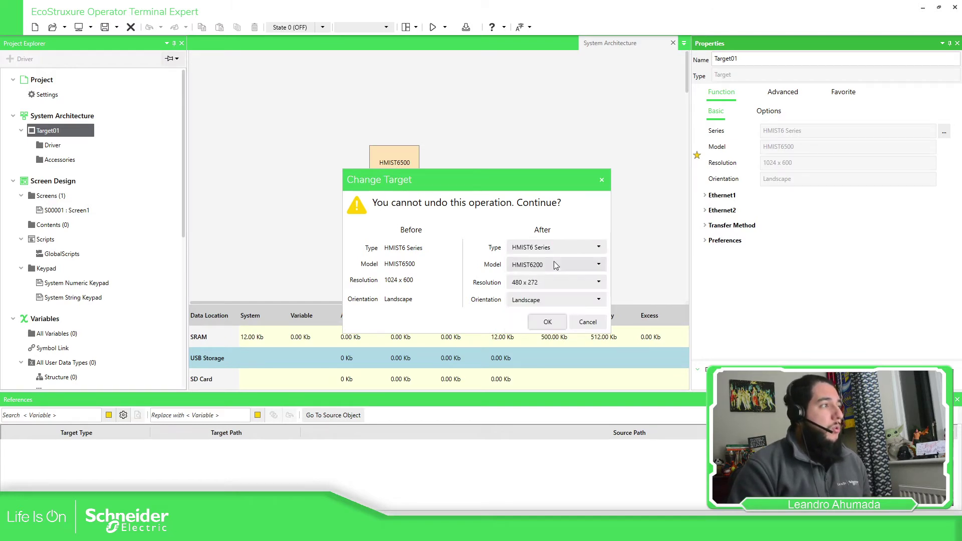
pyautogui.click(545, 266)
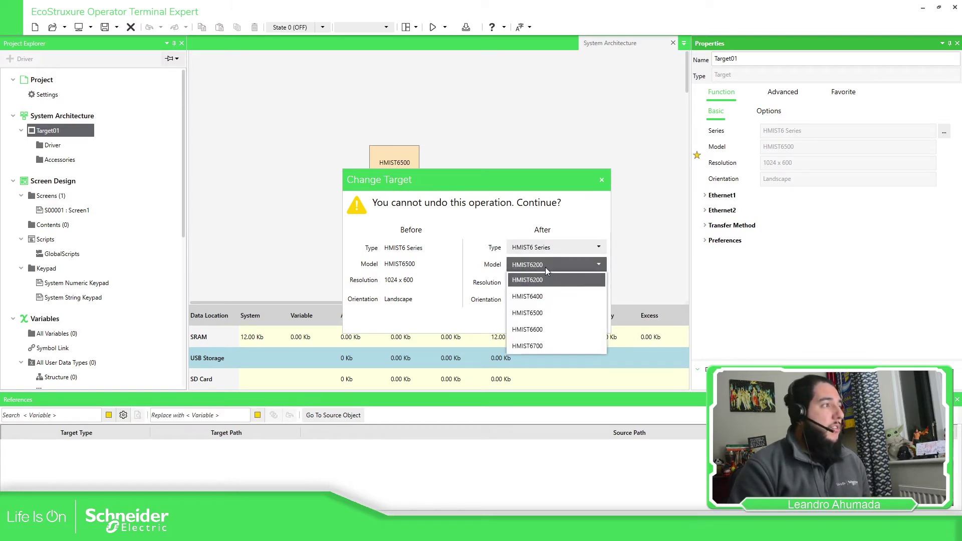
pyautogui.click(541, 295)
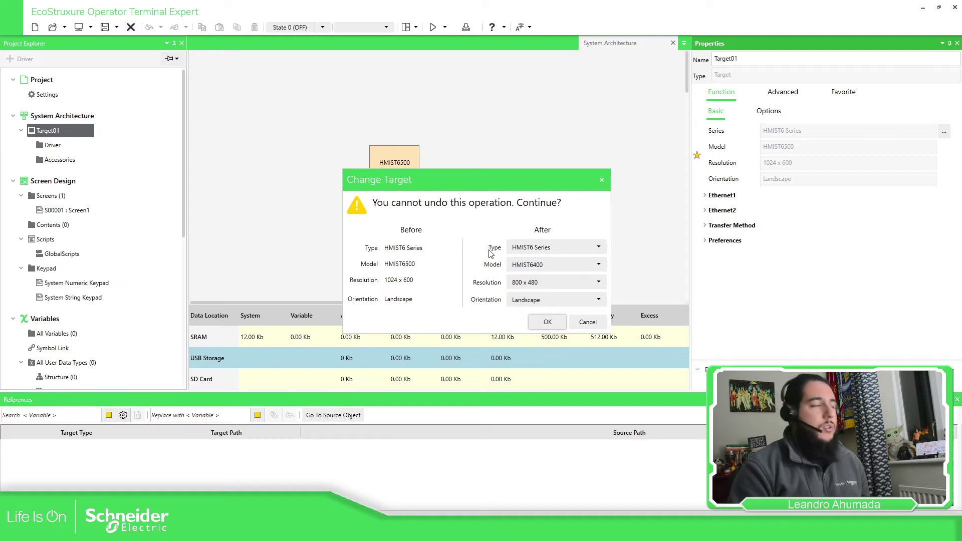
pyautogui.moveTo(491, 177); pyautogui.dragTo(482, 110)
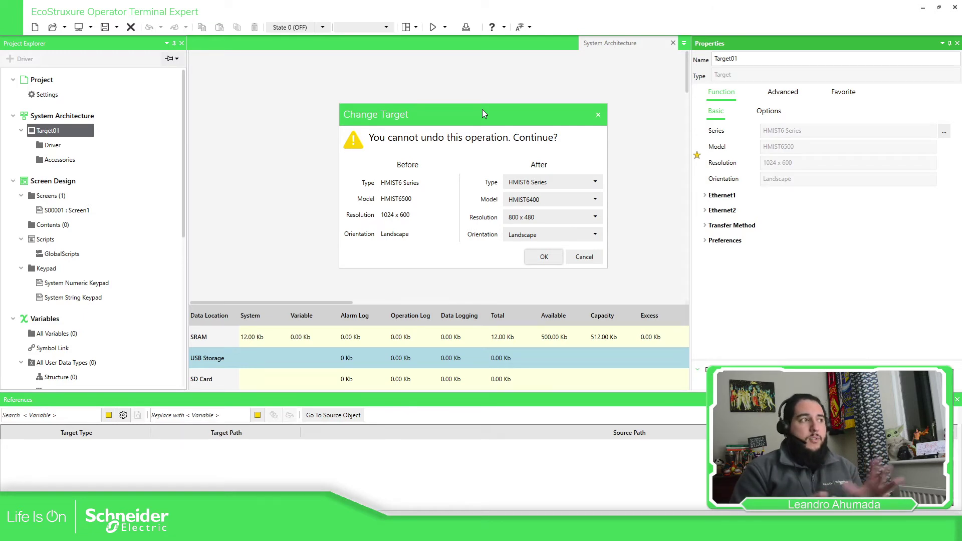
pyautogui.click(541, 234)
pyautogui.click(527, 268)
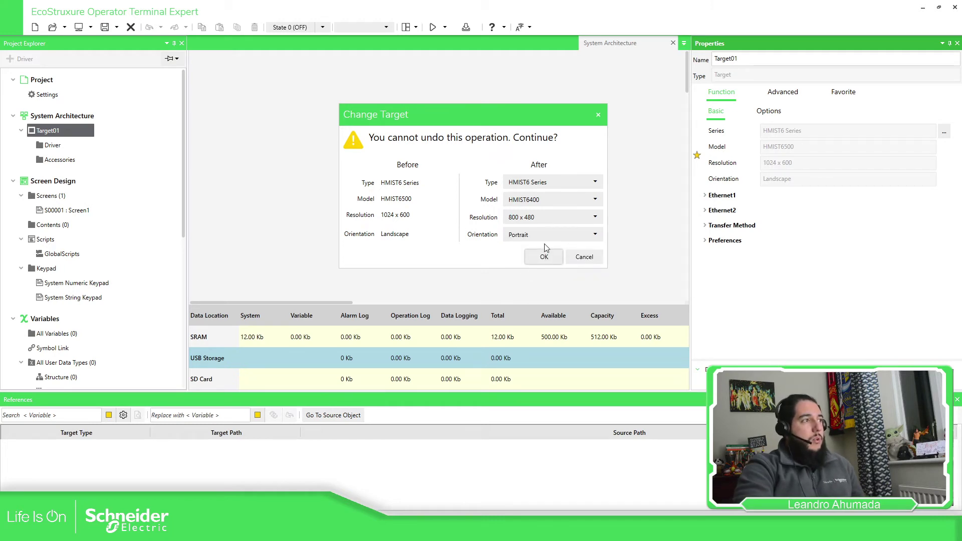
pyautogui.click(544, 256)
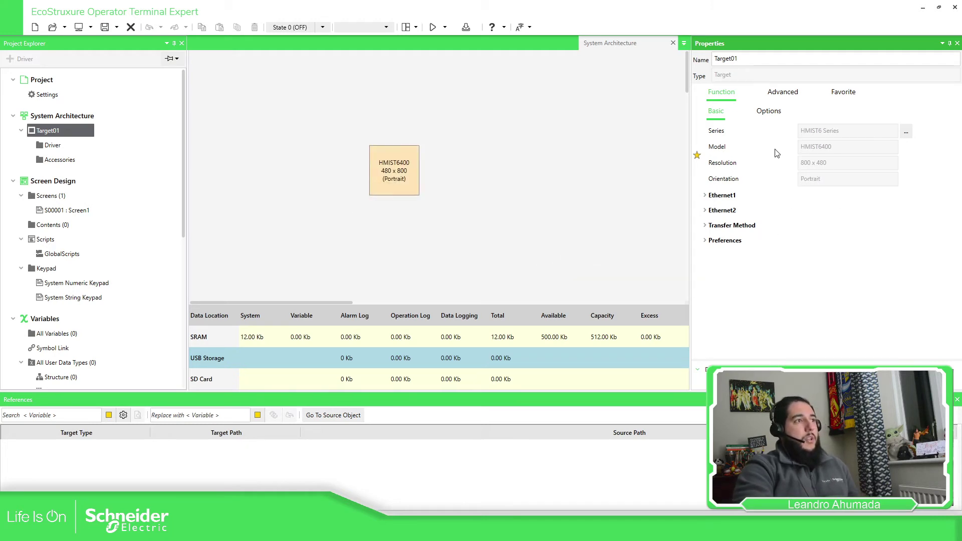
# Step: After checking Screen1's portrait canvas, switch the HMIST6400 to Landscape and reopen Screen1
pyautogui.doubleClick(63, 210)
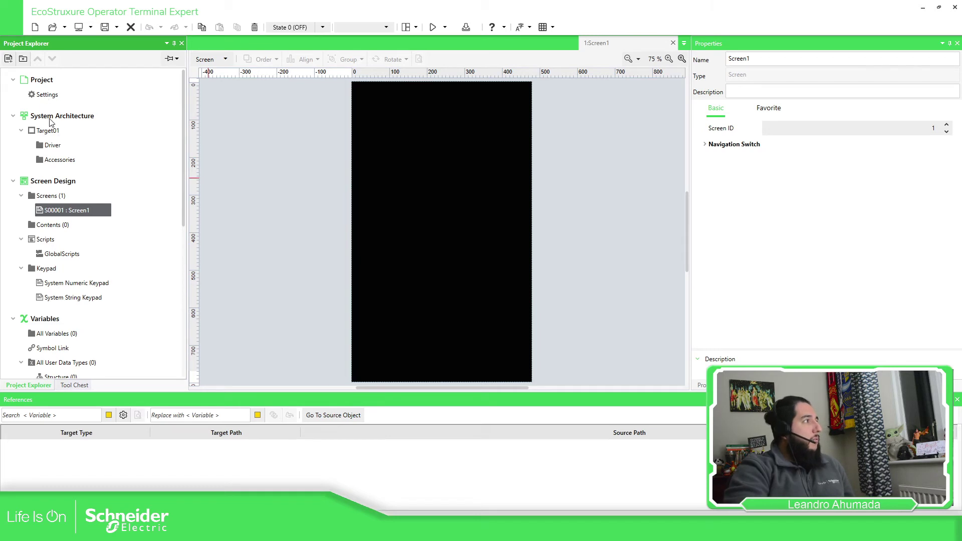
pyautogui.doubleClick(48, 131)
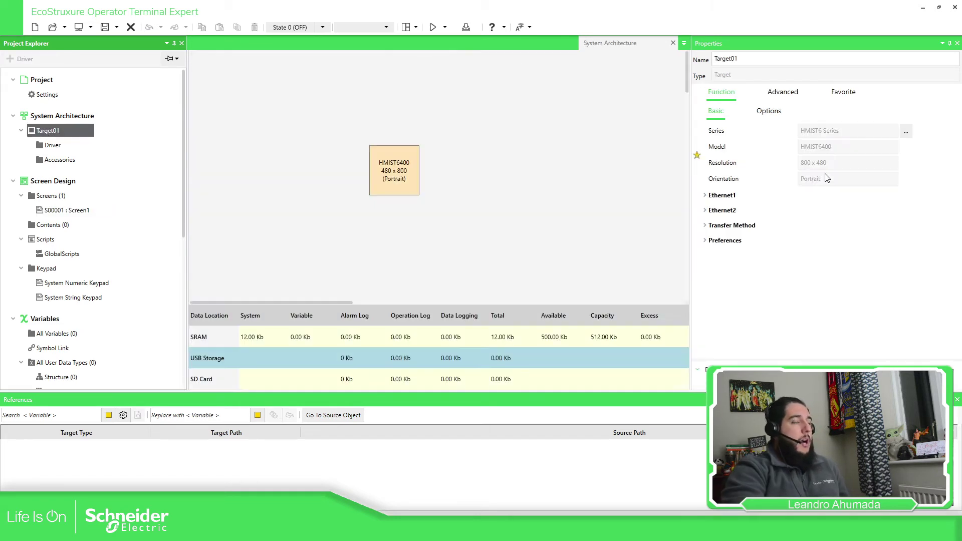
pyautogui.click(905, 131)
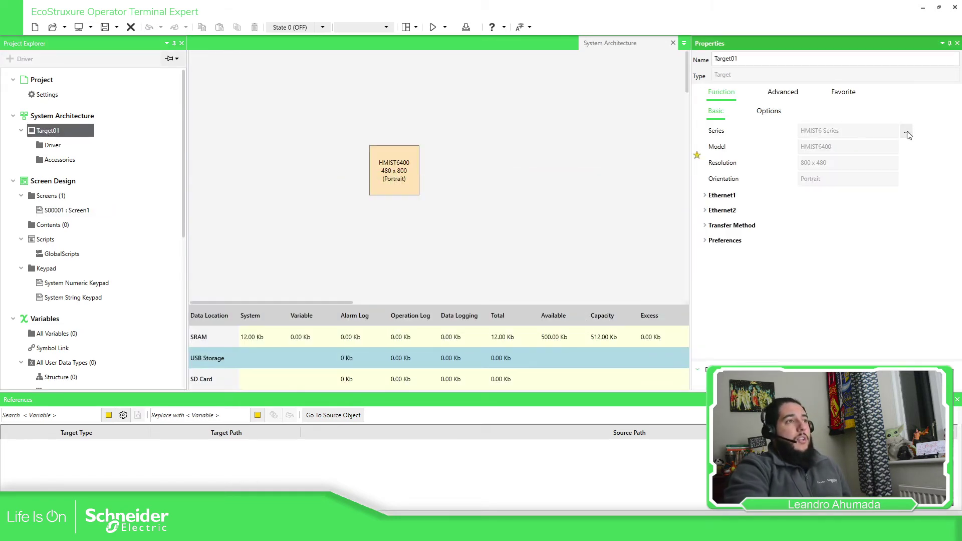
pyautogui.click(573, 299)
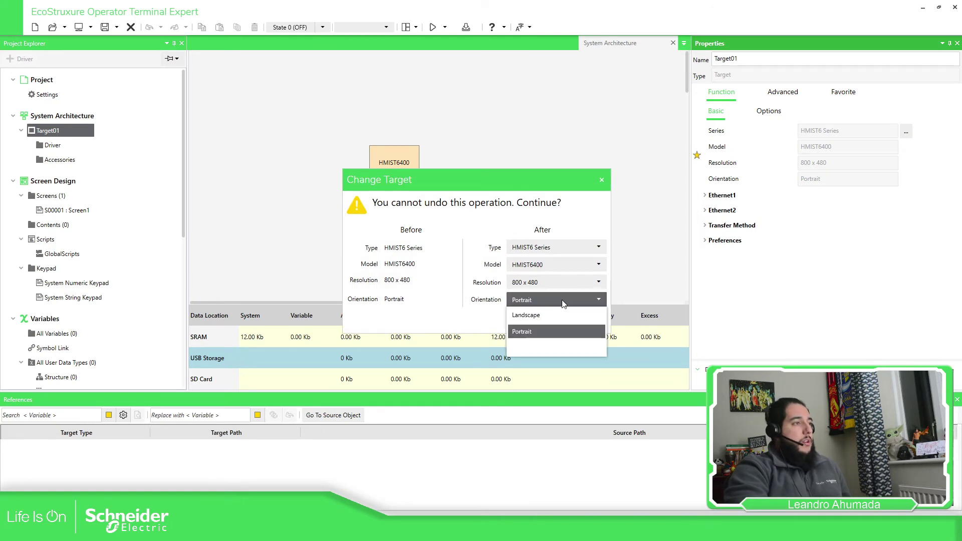
pyautogui.click(556, 313)
pyautogui.click(547, 322)
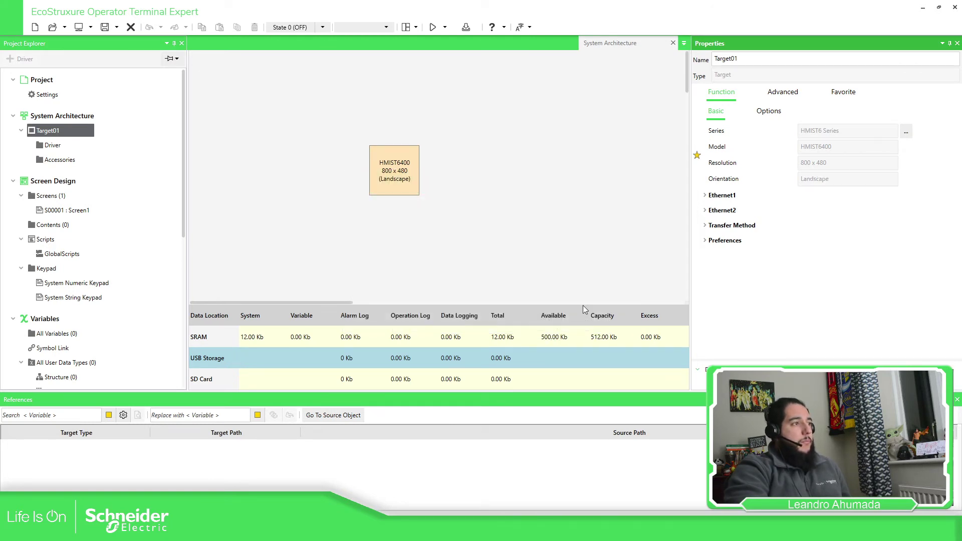
pyautogui.doubleClick(78, 213)
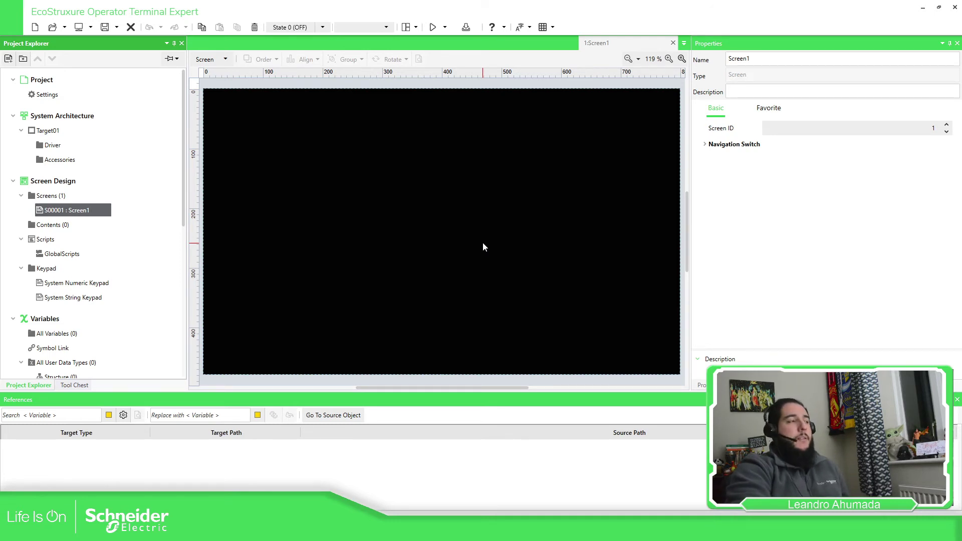
# Step: Select Target01 and expand its Ethernet1 and Ethernet2 property sections
pyautogui.click(44, 132)
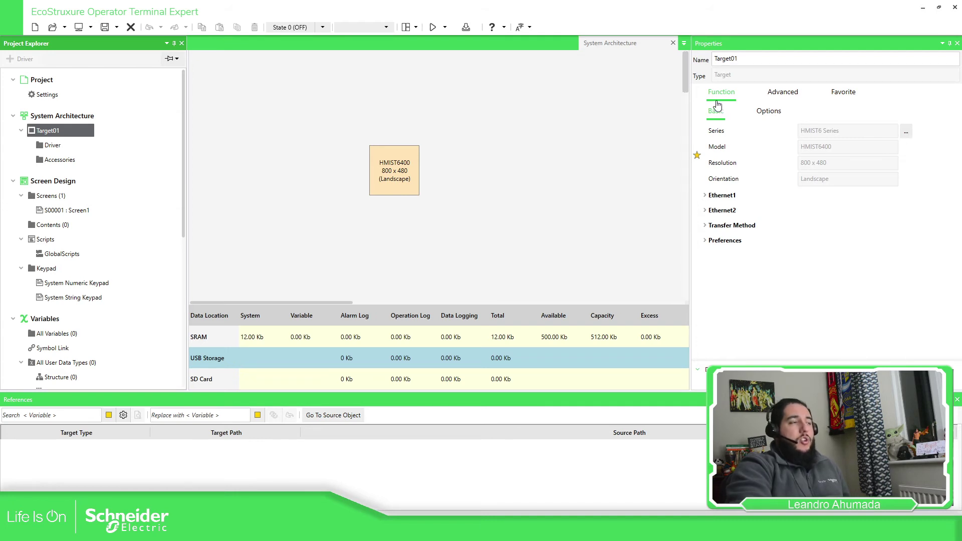
pyautogui.click(705, 196)
pyautogui.click(705, 224)
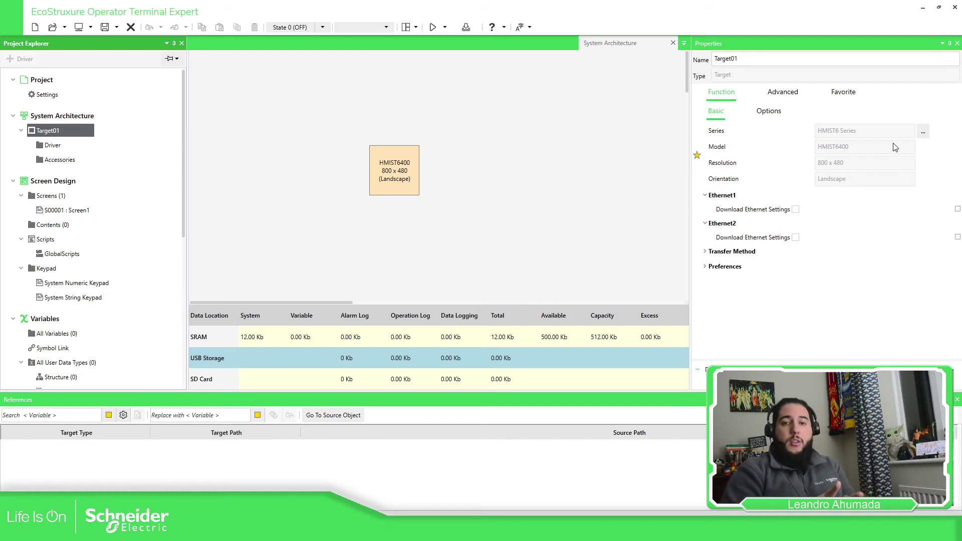
# Step: Tick Download Ethernet Settings for Ethernet1 and Ethernet2, revealing IP 0.0.0.0 and mask 255.255.255.0
pyautogui.click(795, 210)
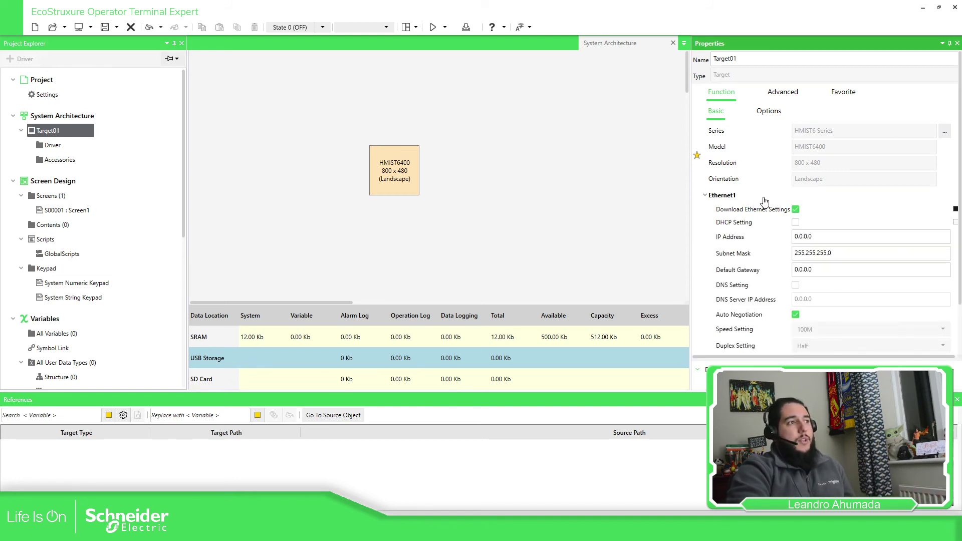
pyautogui.scroll(-2, 795, 207)
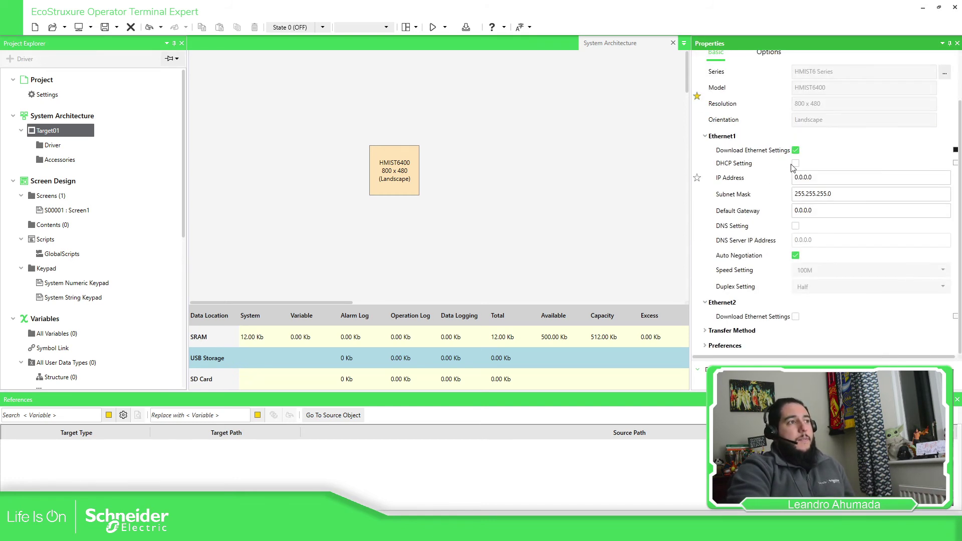
pyautogui.click(795, 316)
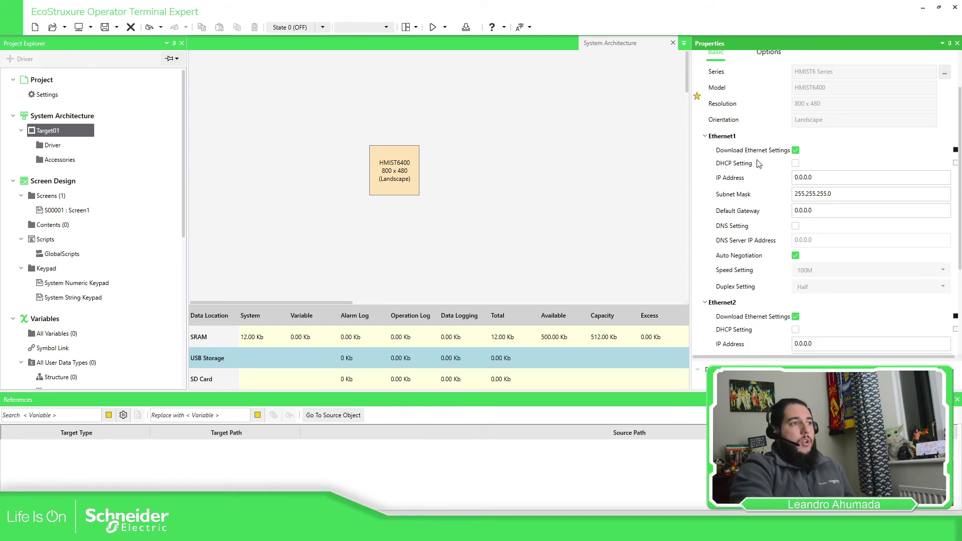
pyautogui.scroll(-5, 759, 165)
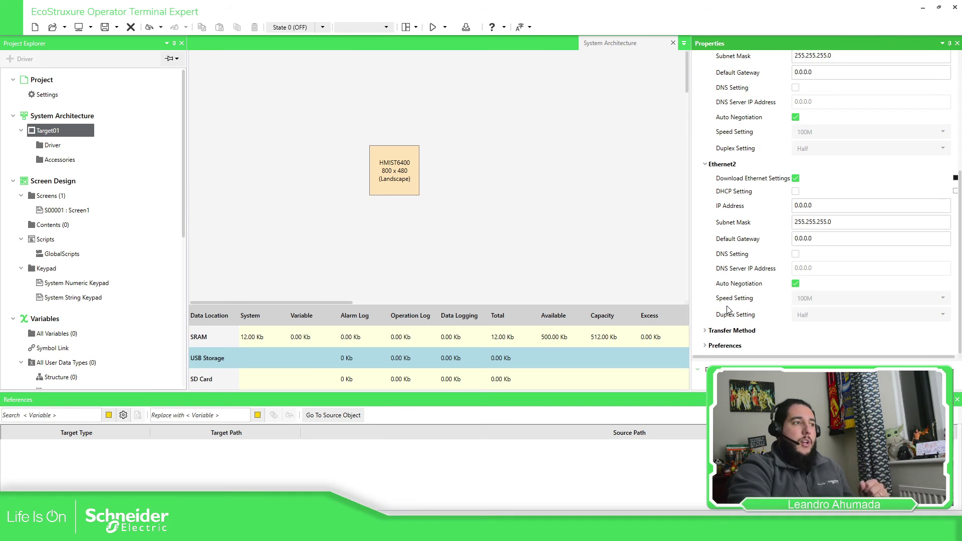
pyautogui.scroll(7, 729, 309)
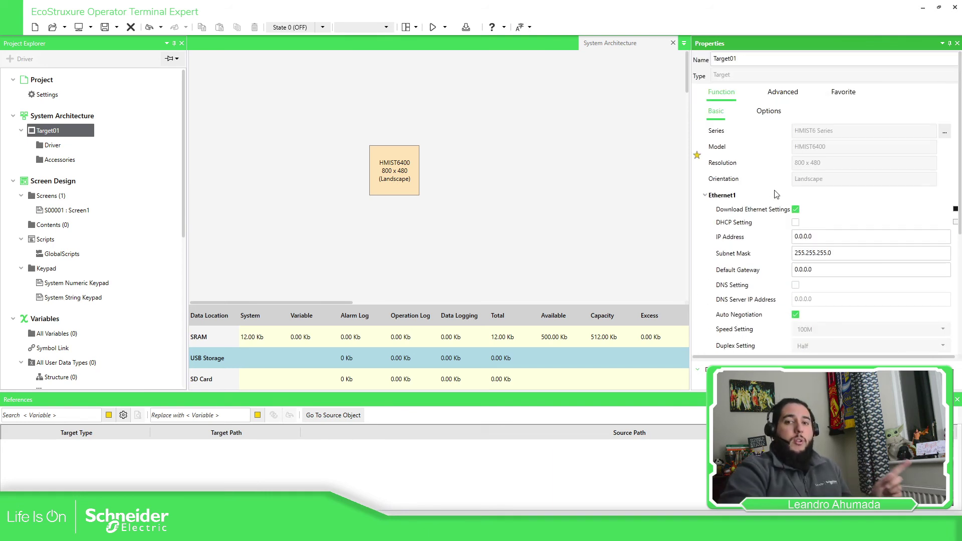
pyautogui.scroll(-5, 775, 194)
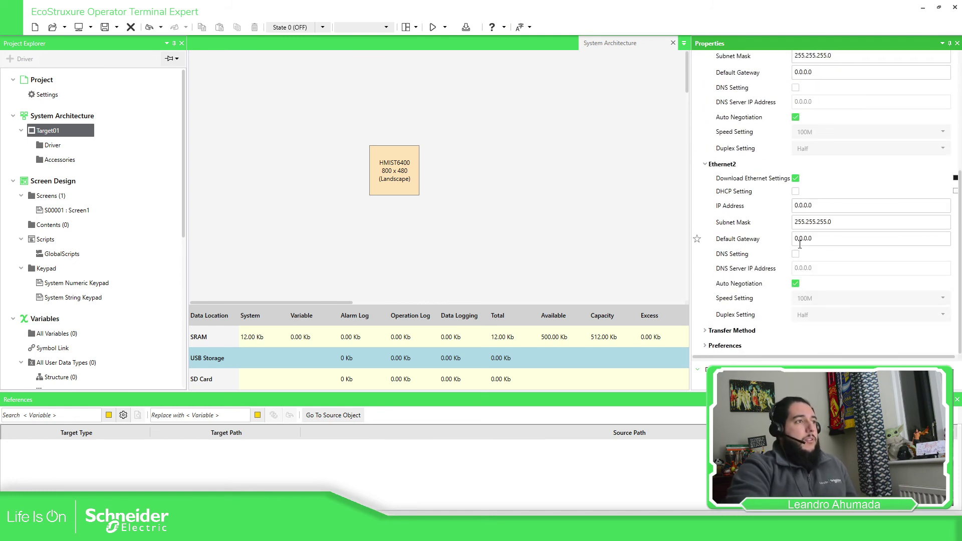
pyautogui.scroll(5, 822, 253)
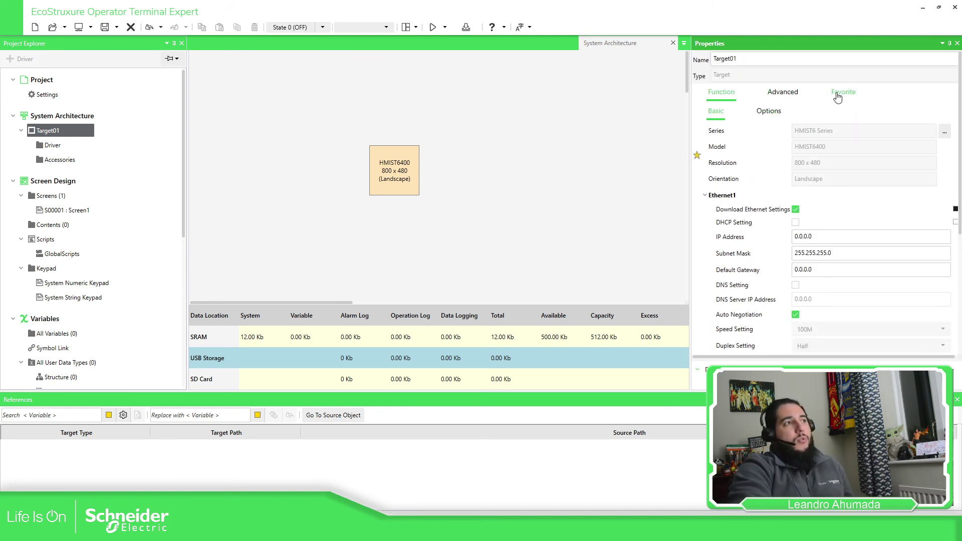